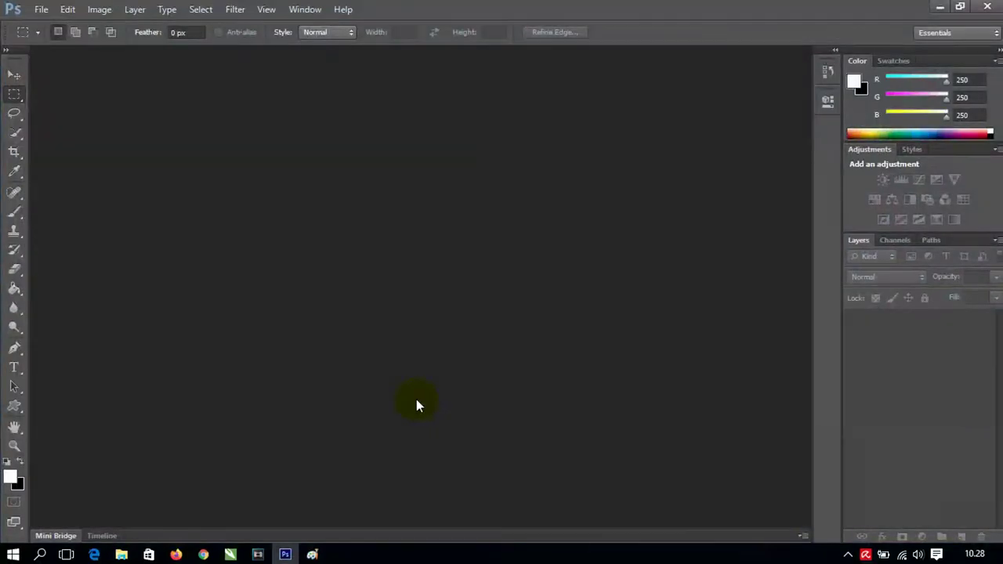
Reset the colours to the default black foreground and white background.
key(d)
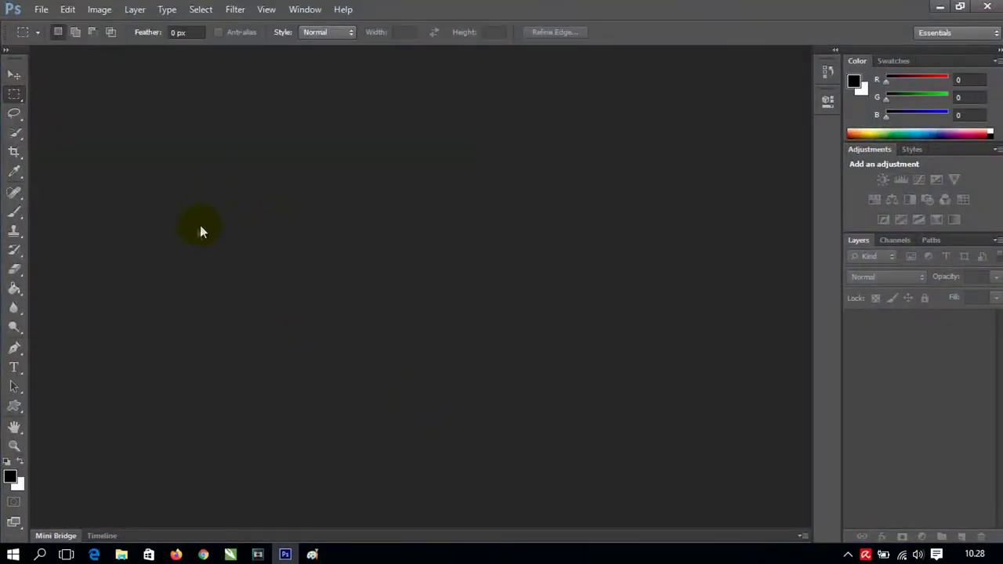
click(40, 9)
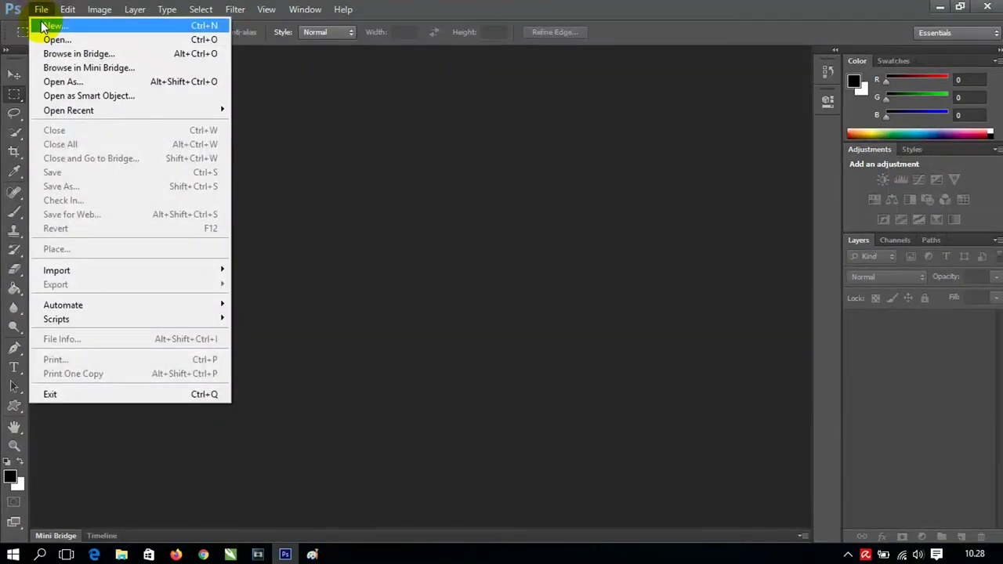
Create a new white document Untitled-1, 2,8 × 3,8 cm at 300 pixels/cm.
click(41, 21)
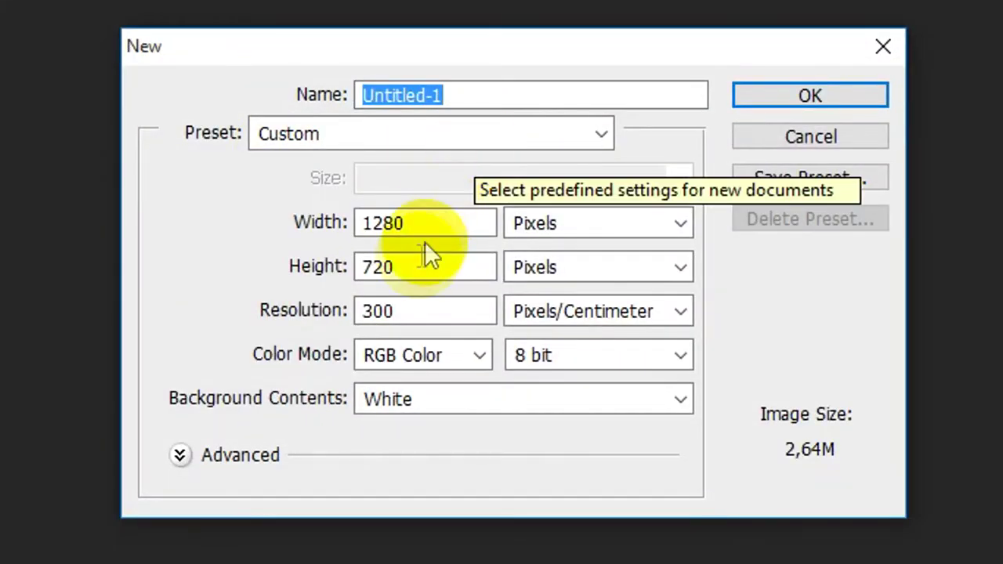
click(526, 222)
click(527, 302)
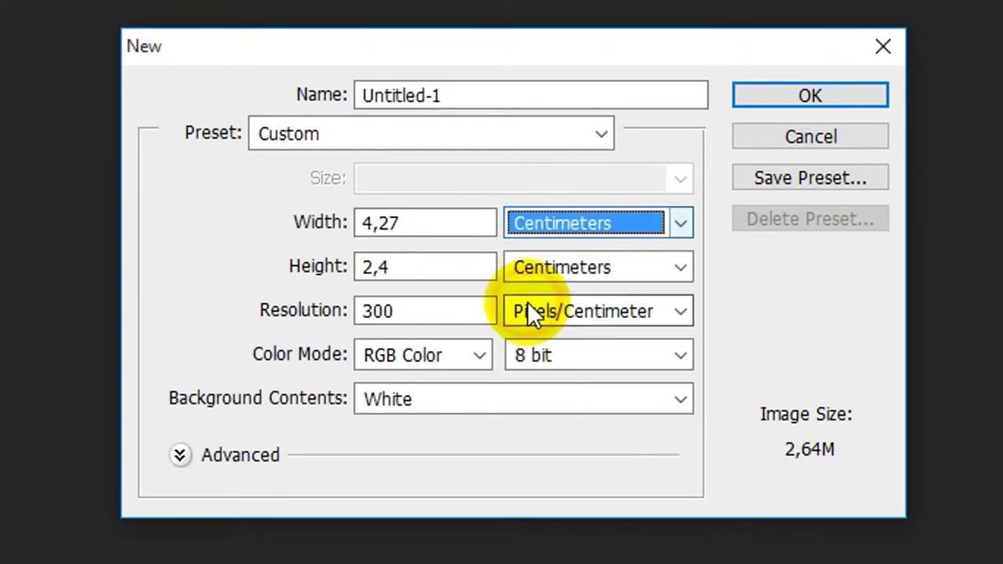
double_click(414, 223)
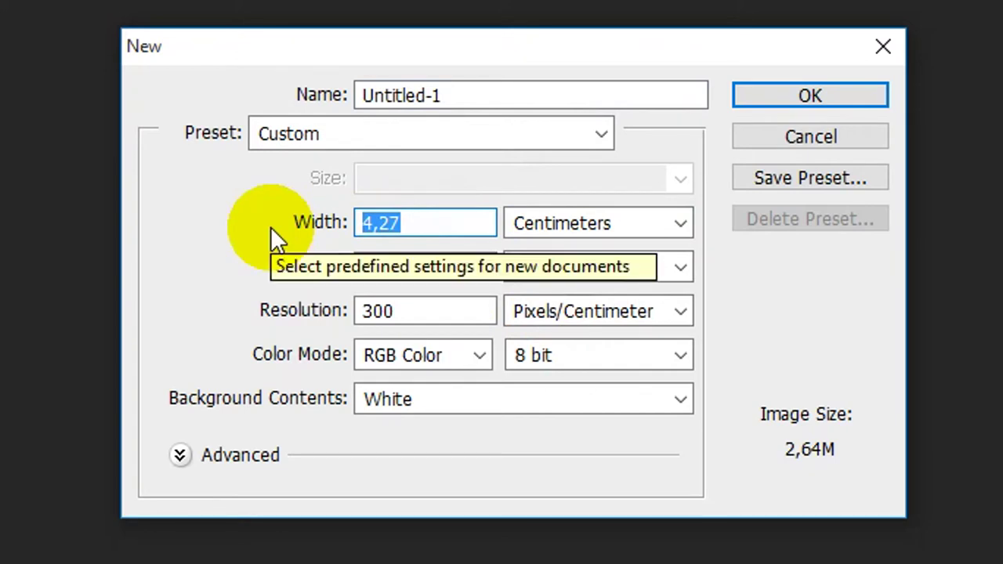
text(2,8)
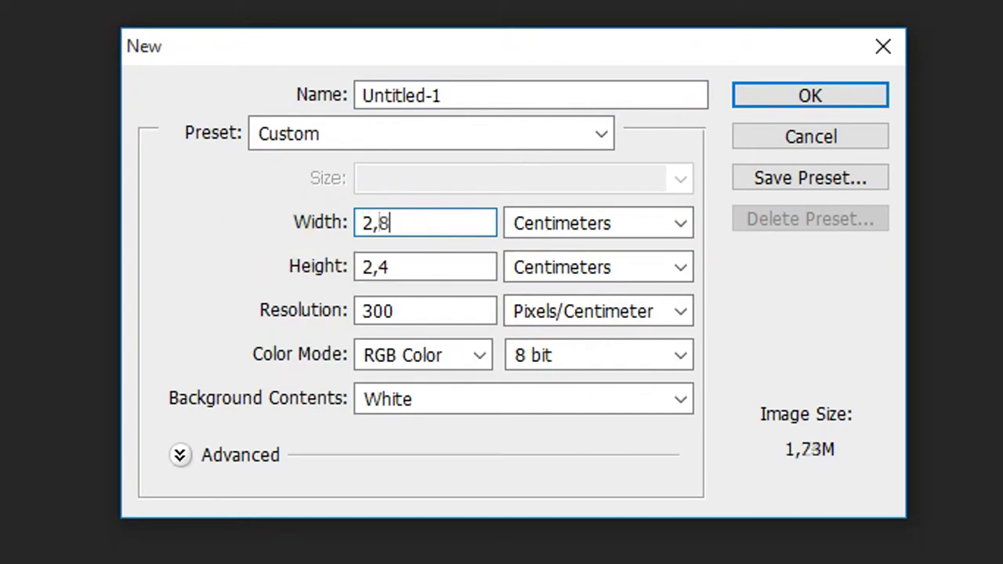
double_click(410, 268)
text(3,8)
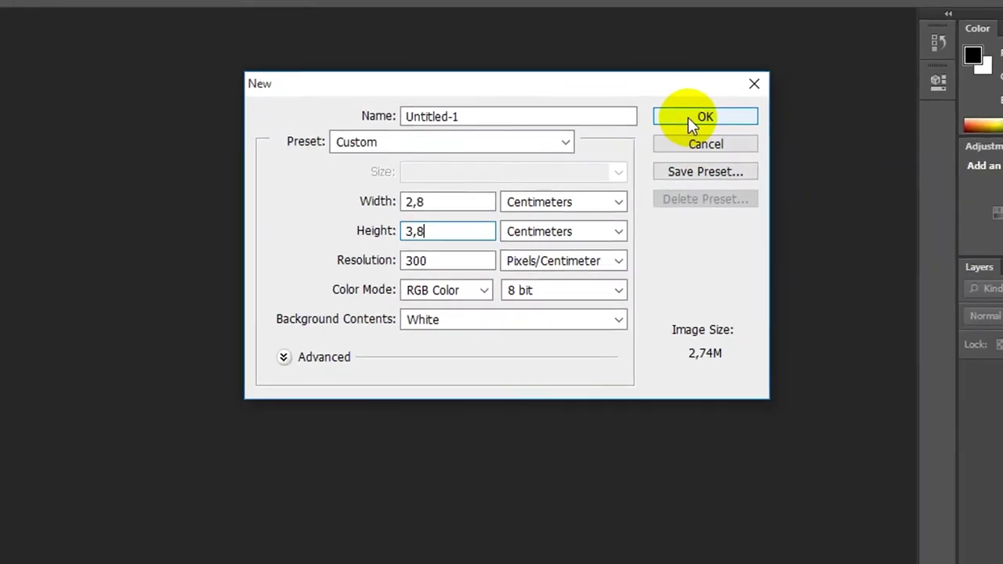
click(656, 132)
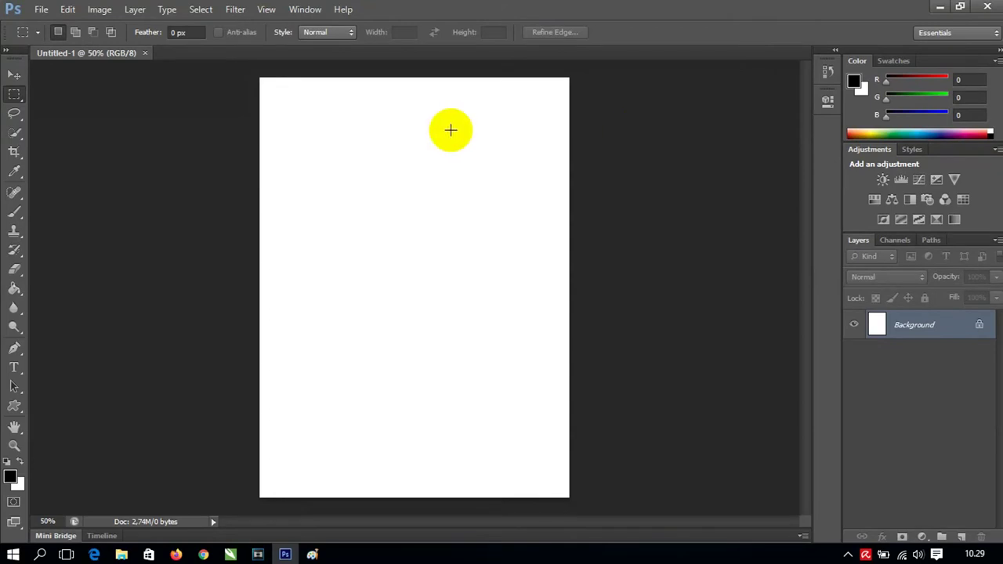
Open the portrait JPG of the man in a suit from the Desktop.
click(44, 9)
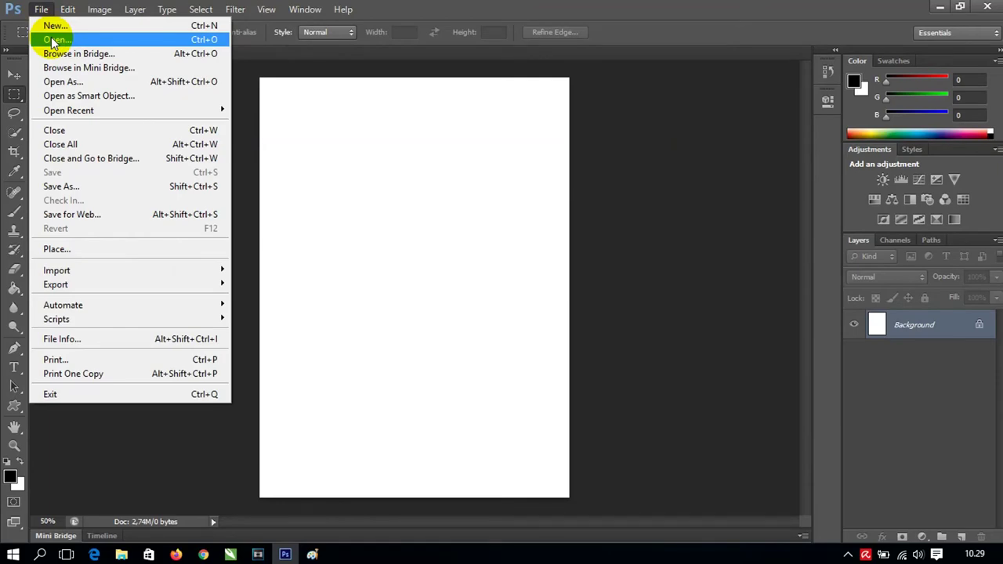
click(54, 40)
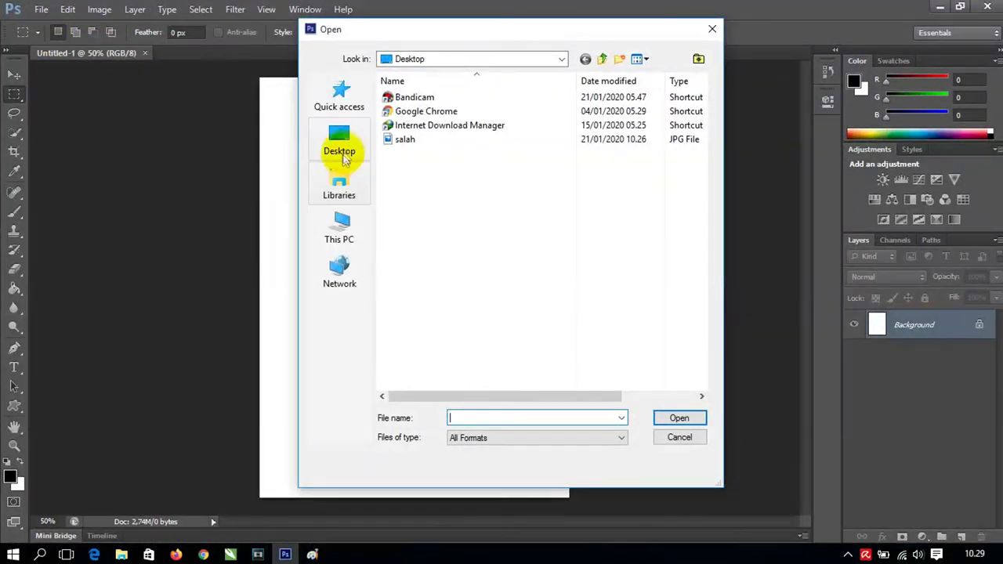
click(343, 159)
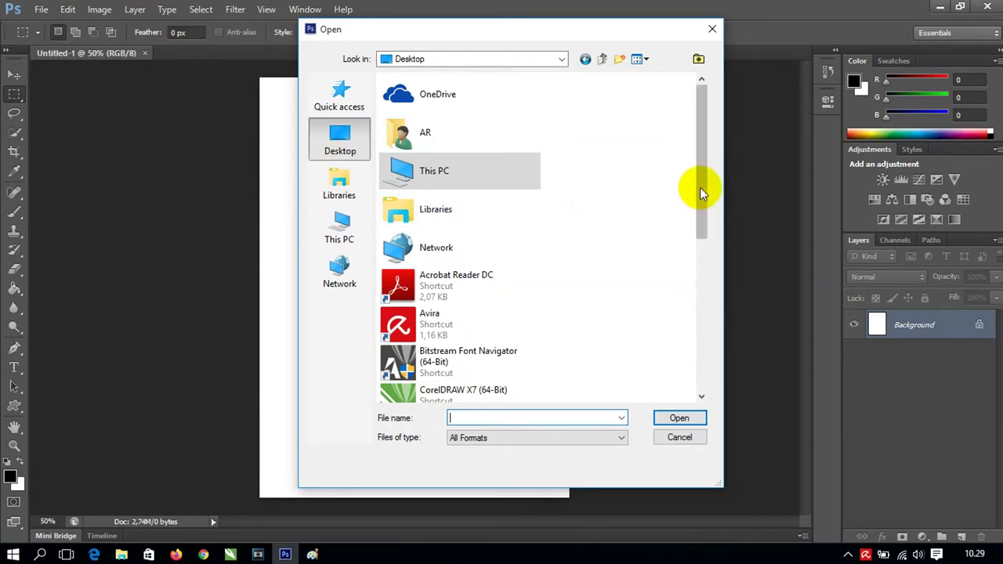
drag(701, 173, 726, 325)
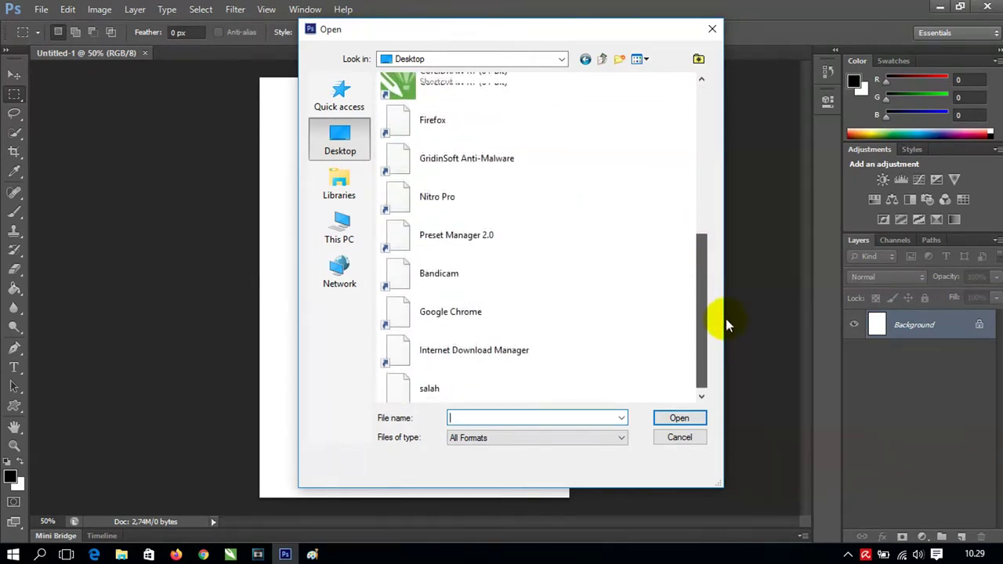
click(443, 388)
click(661, 420)
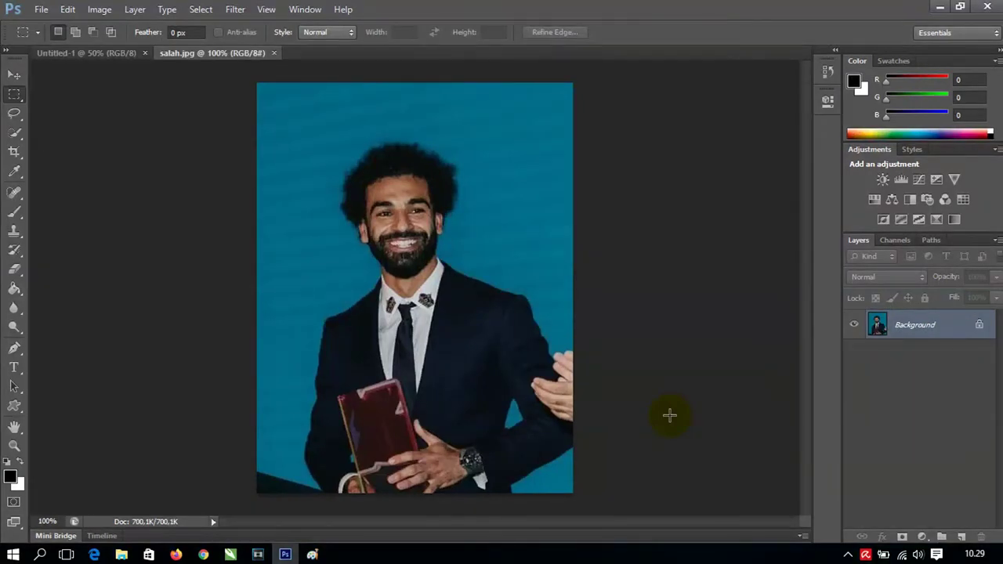
Drag the portrait with the Move tool onto the Untitled-1 canvas as Layer 1.
click(14, 77)
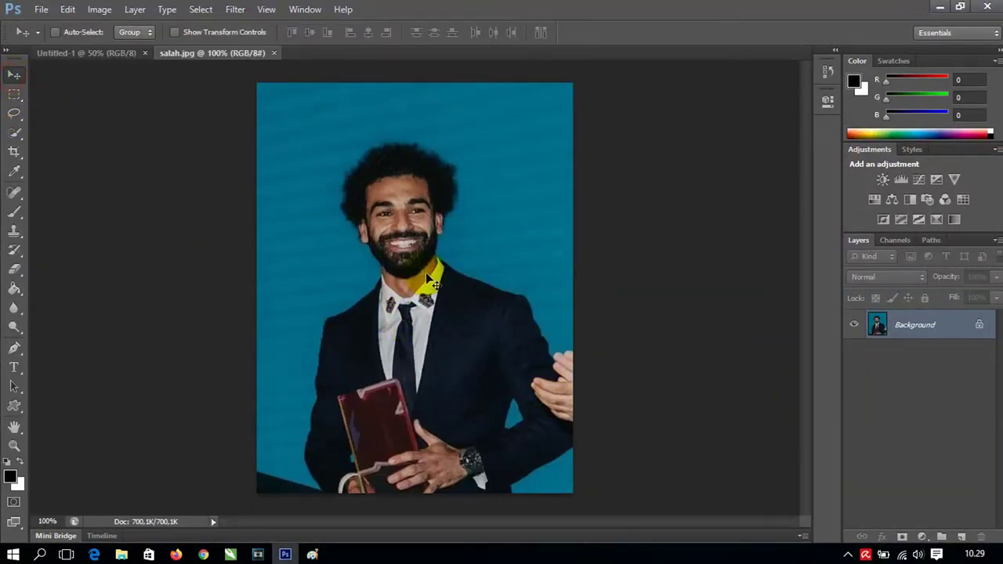
drag(430, 280, 98, 61)
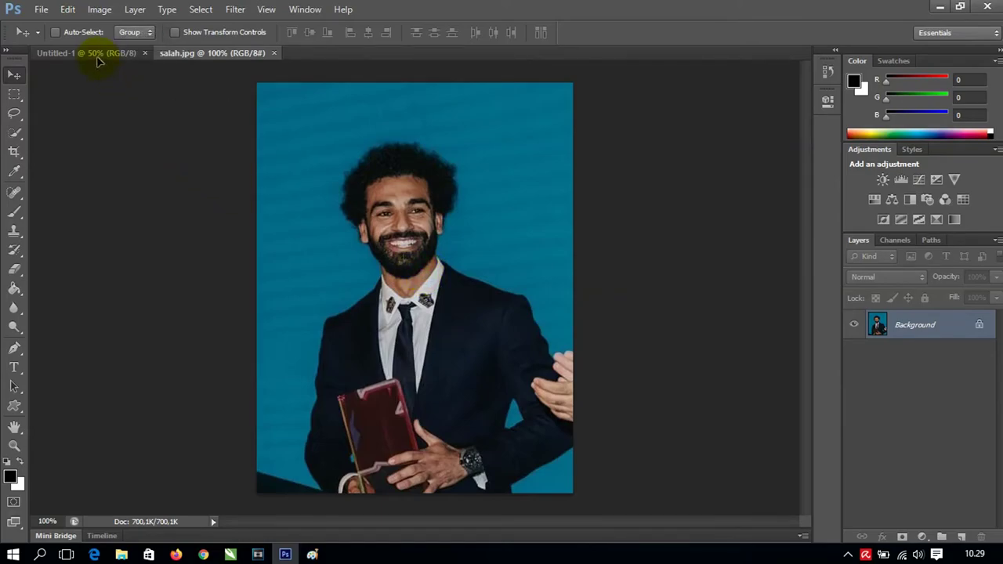
mouse_move(98, 62)
mouse_down()
mouse_move(408, 253)
mouse_move(418, 279)
mouse_up()
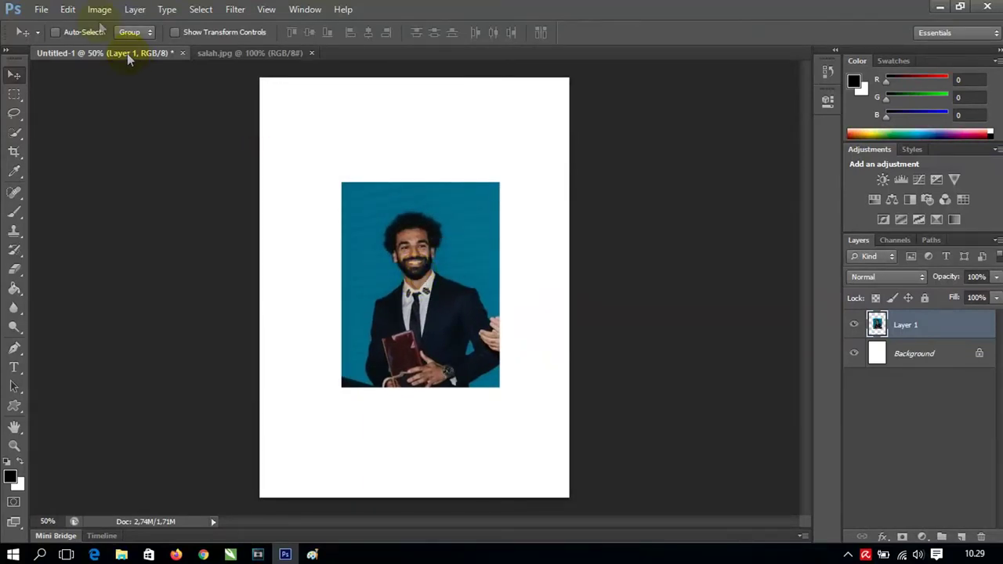
click(68, 11)
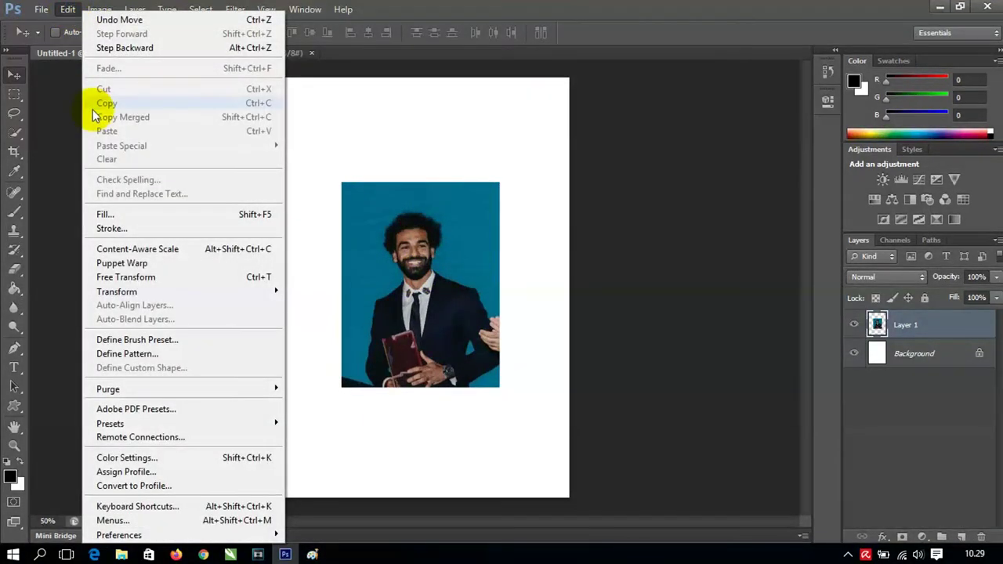
Free Transform Layer 1 to about 315% scale and 8° rotation, then apply it.
click(127, 279)
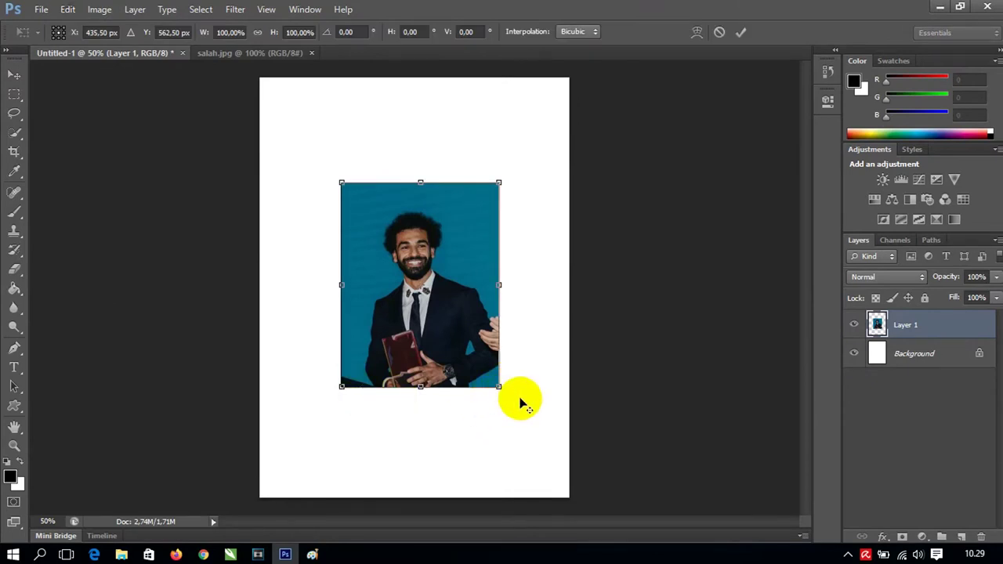
drag(497, 385, 661, 533)
mouse_move(538, 399)
mouse_down()
mouse_move(477, 402)
mouse_move(477, 416)
mouse_up()
key(ctrl+minus)
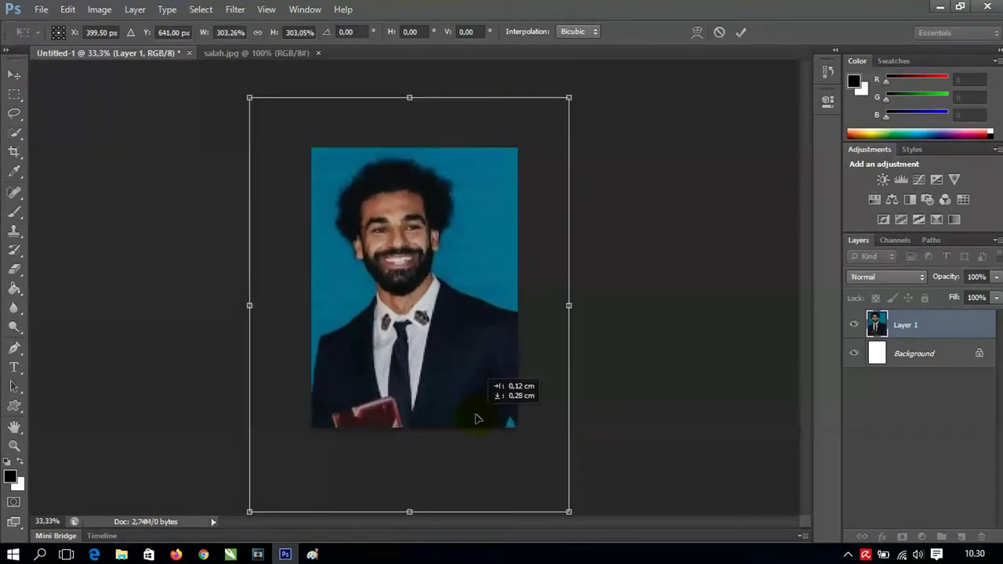
mouse_move(600, 215)
mouse_down()
mouse_move(630, 217)
mouse_move(637, 230)
mouse_up()
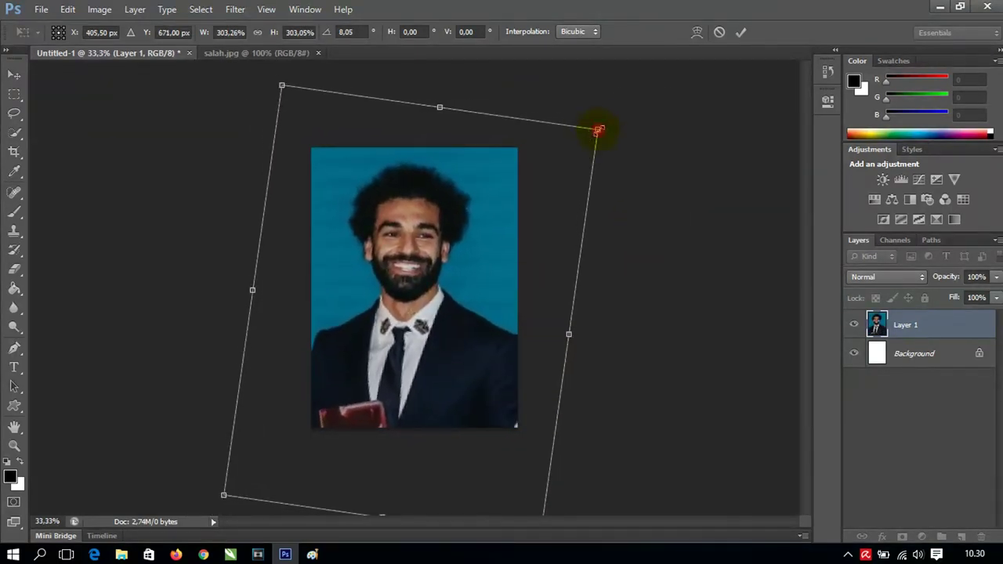
drag(598, 128, 604, 128)
drag(470, 240, 476, 244)
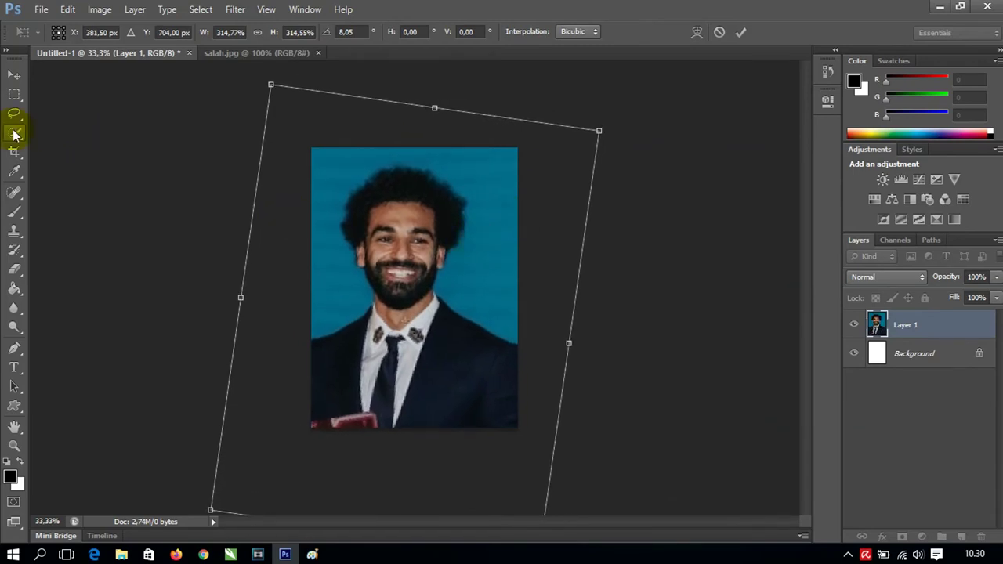
click(14, 74)
click(430, 220)
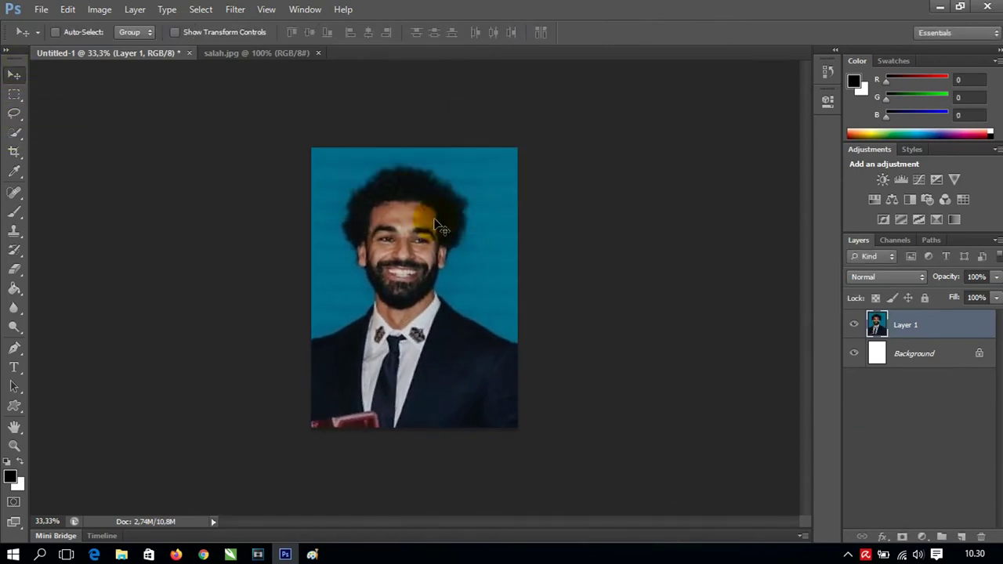
click(134, 10)
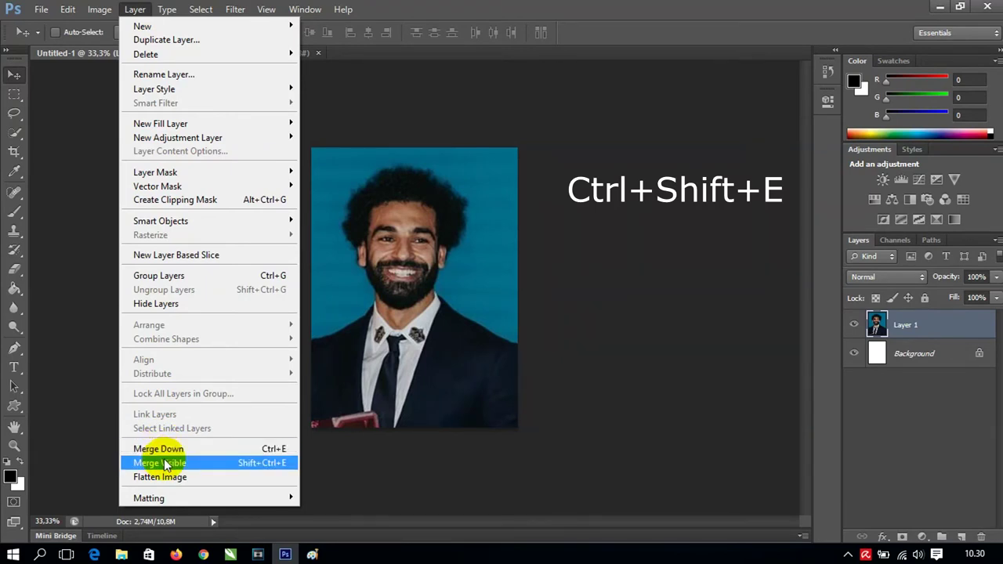
Use Merge Visible to flatten Layer 1 and the white background into one Background layer.
click(165, 464)
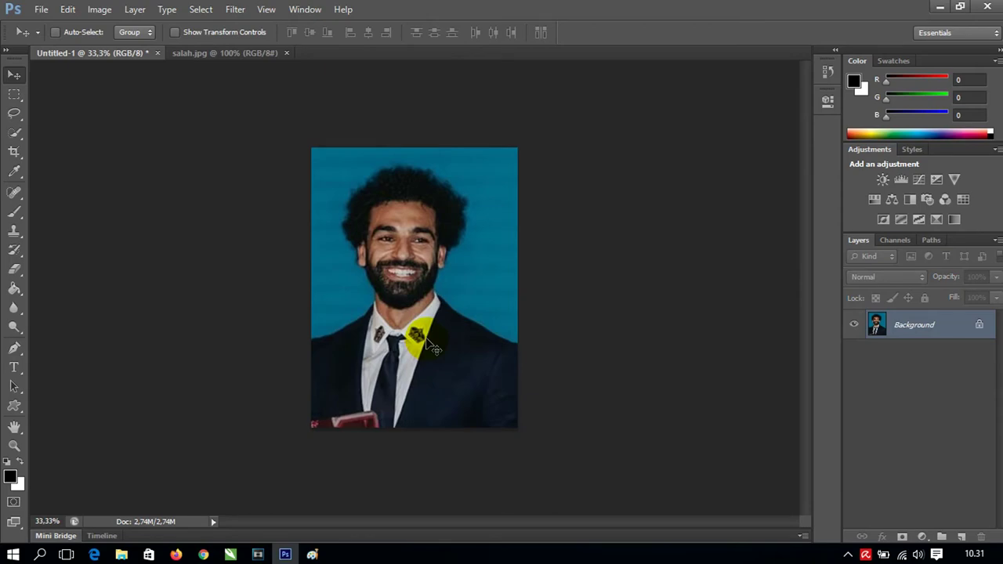
click(41, 9)
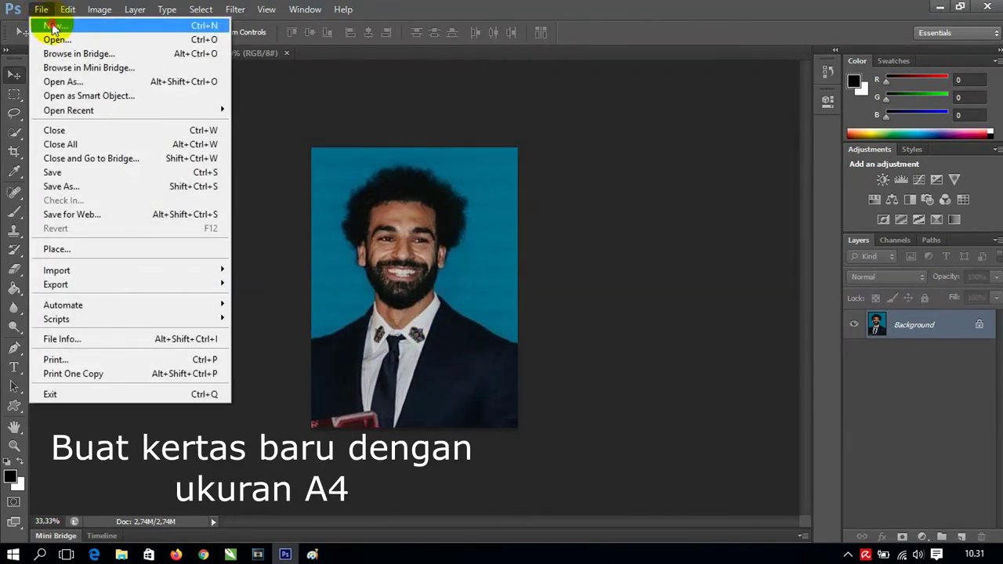
Create an International Paper A4 document, 21 × 29,7 cm at 300 pixels/cm.
click(50, 24)
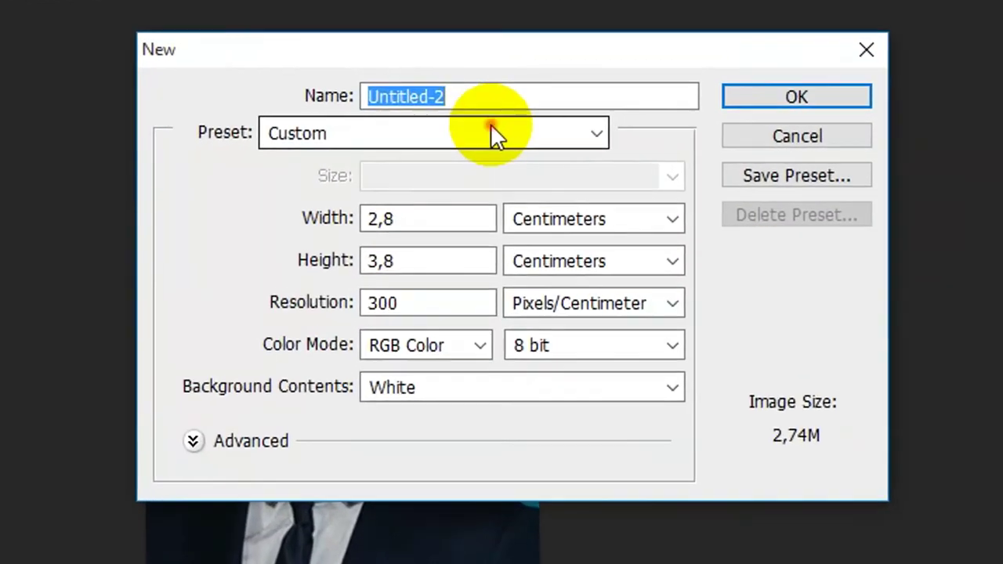
click(489, 138)
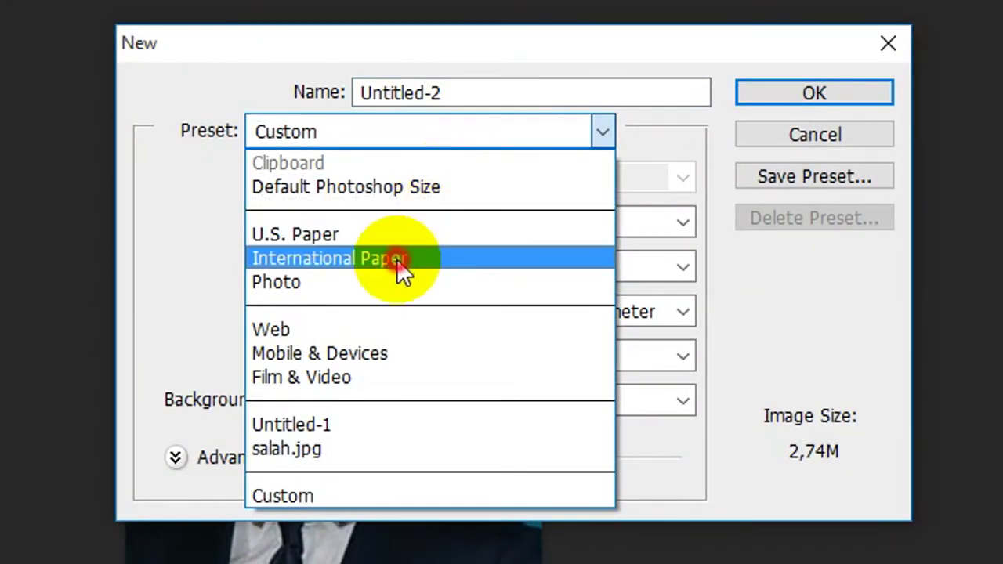
click(397, 258)
click(594, 222)
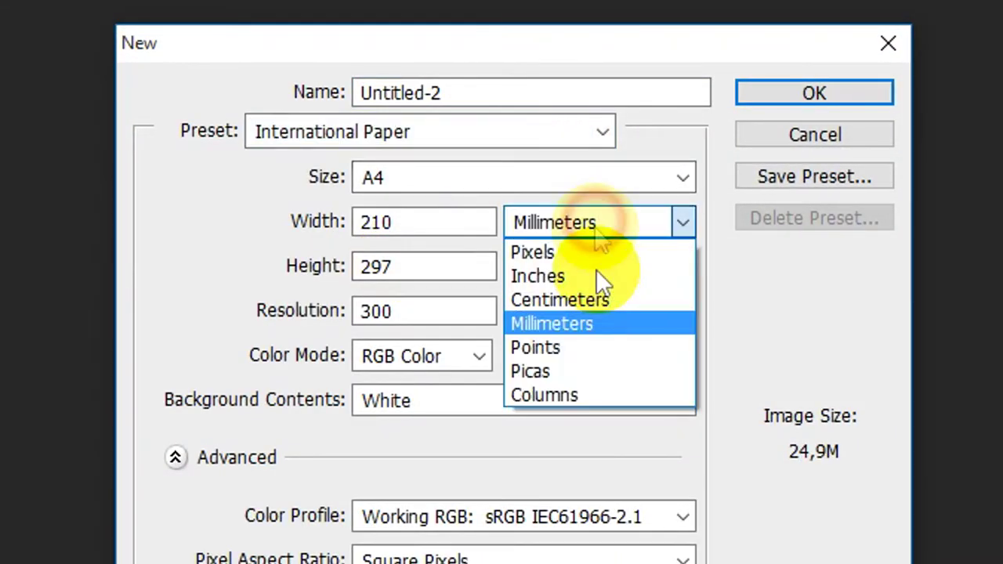
click(596, 305)
click(598, 268)
click(597, 267)
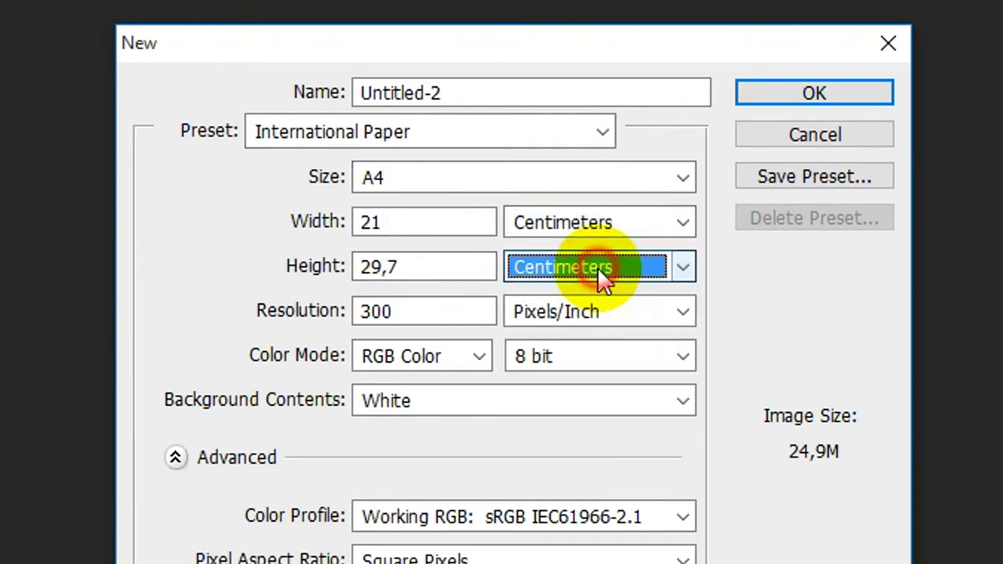
click(590, 309)
click(576, 367)
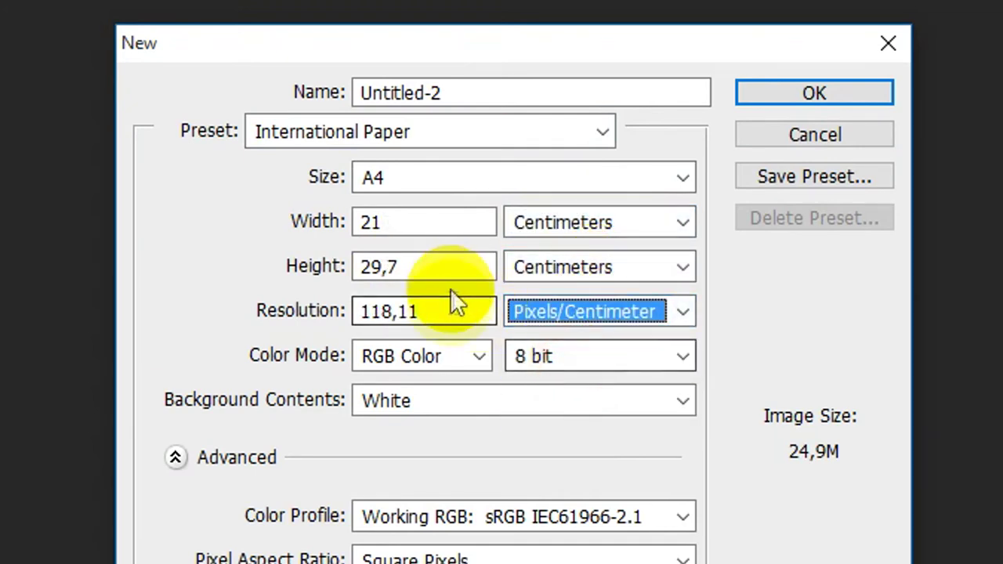
drag(450, 311, 301, 345)
text(300)
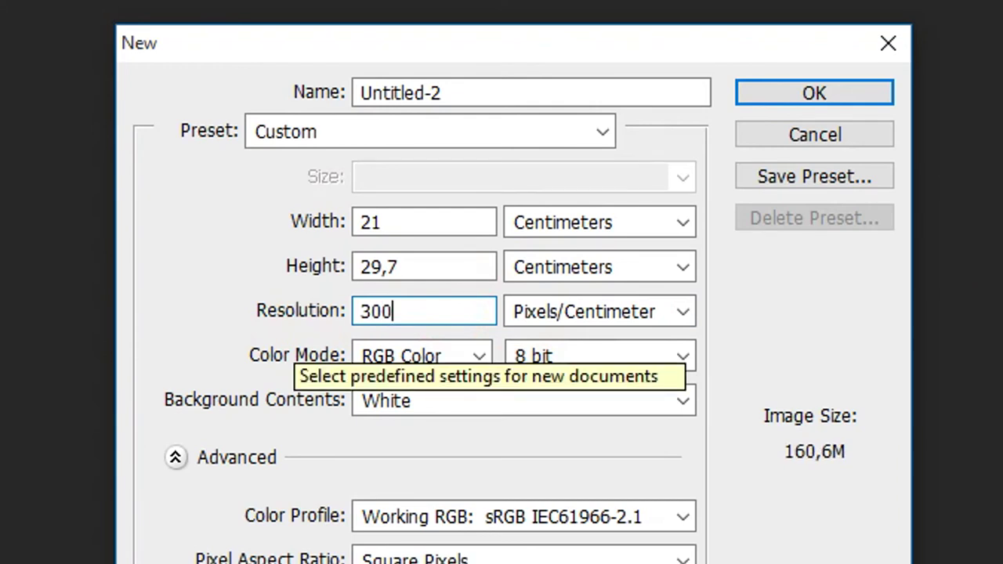
click(771, 88)
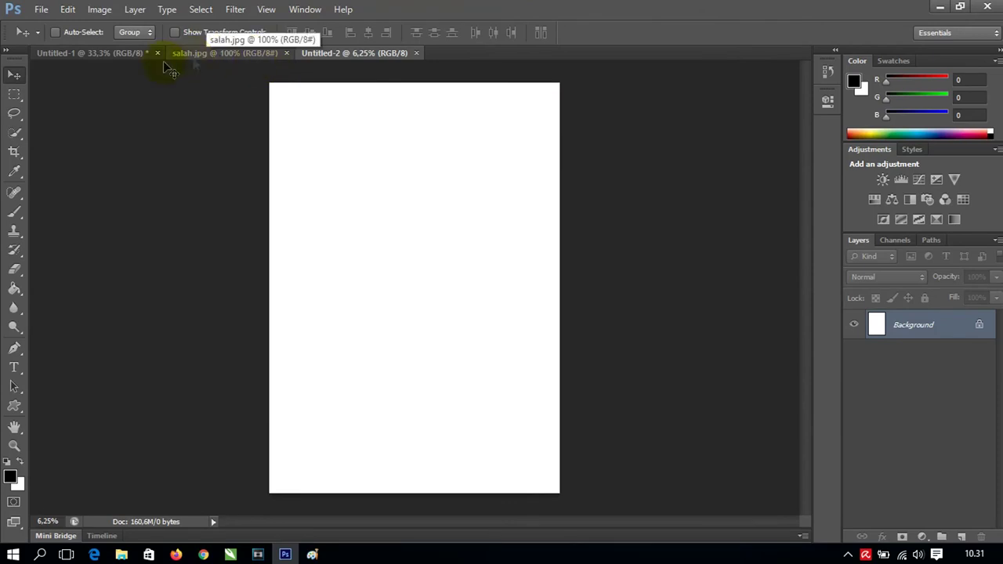
click(114, 55)
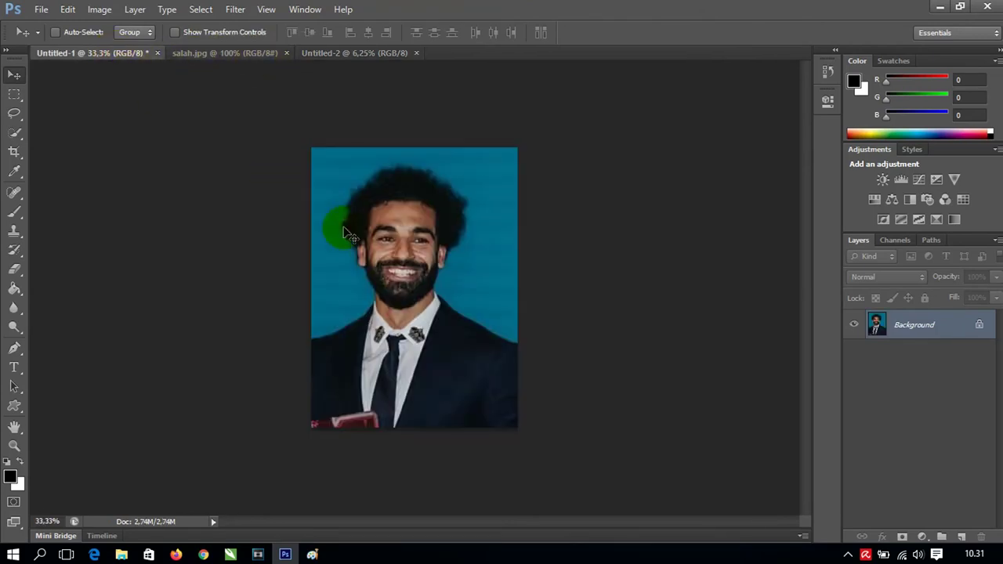
Place the portrait top-left on the A4 page and copy it into a row of six.
drag(414, 293, 352, 55)
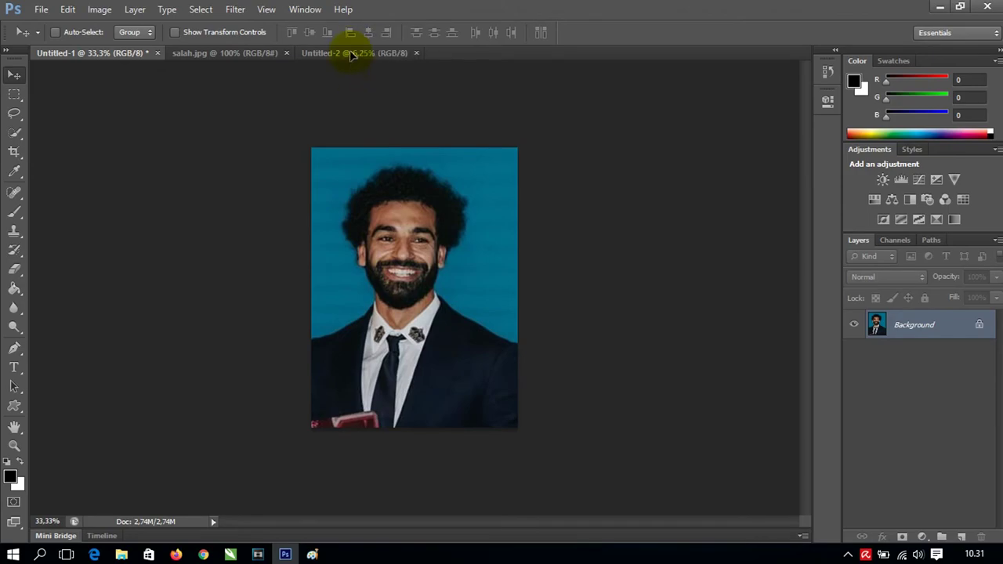
mouse_move(352, 55)
mouse_down()
mouse_move(325, 123)
mouse_move(295, 116)
mouse_up()
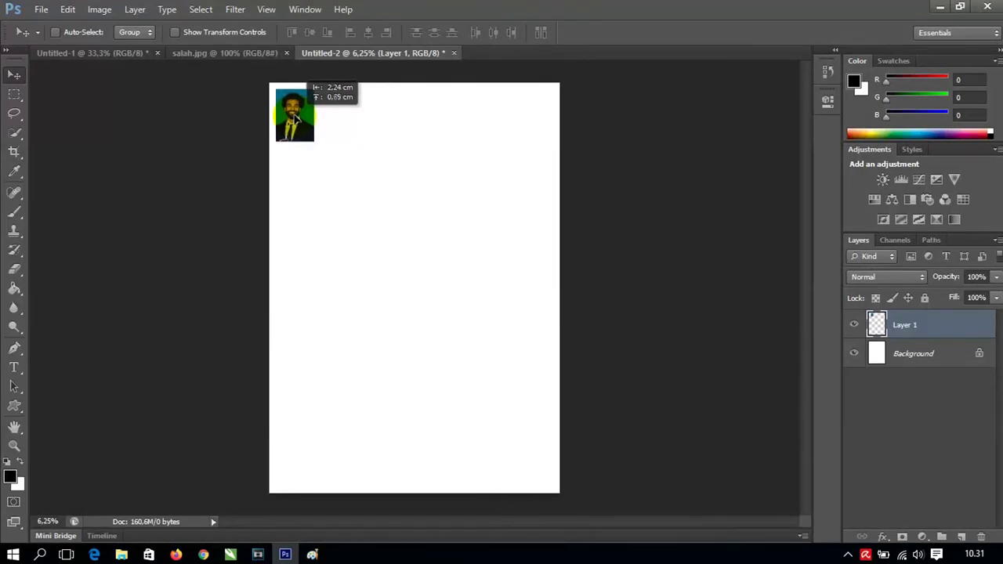
mouse_move(295, 116)
mouse_down()
mouse_move(344, 125)
mouse_move(470, 118)
mouse_up()
key(Return)
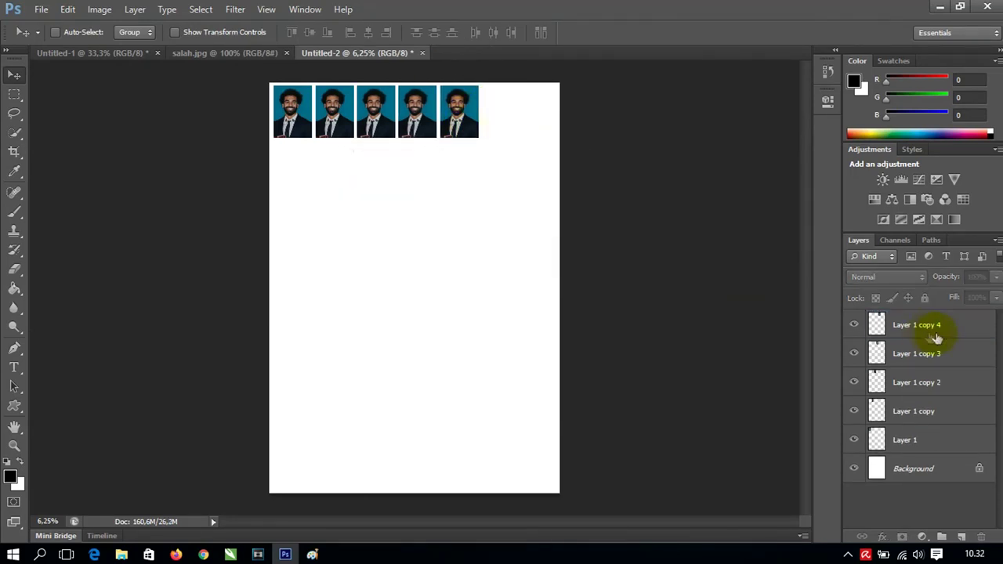
click(927, 336)
drag(463, 114, 506, 114)
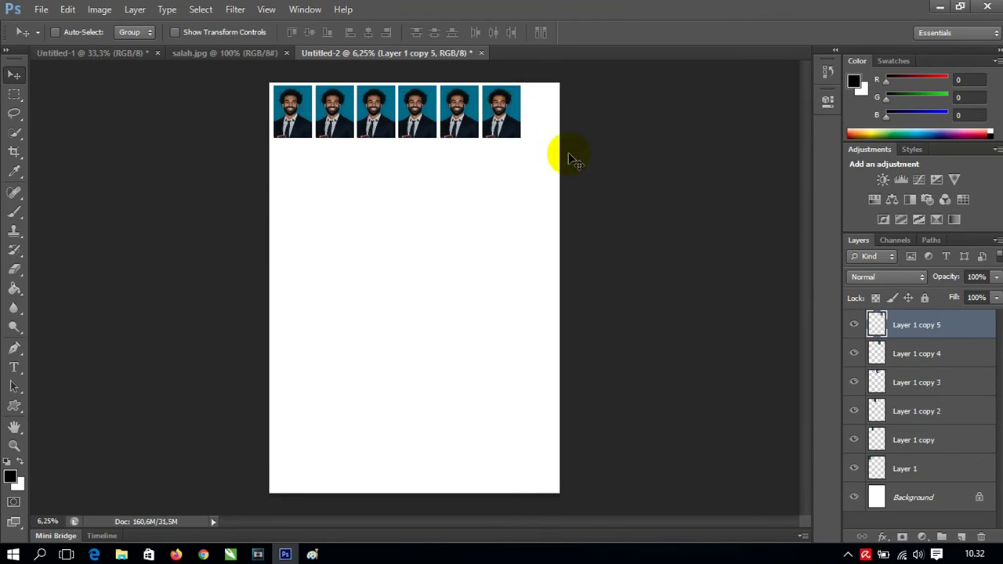